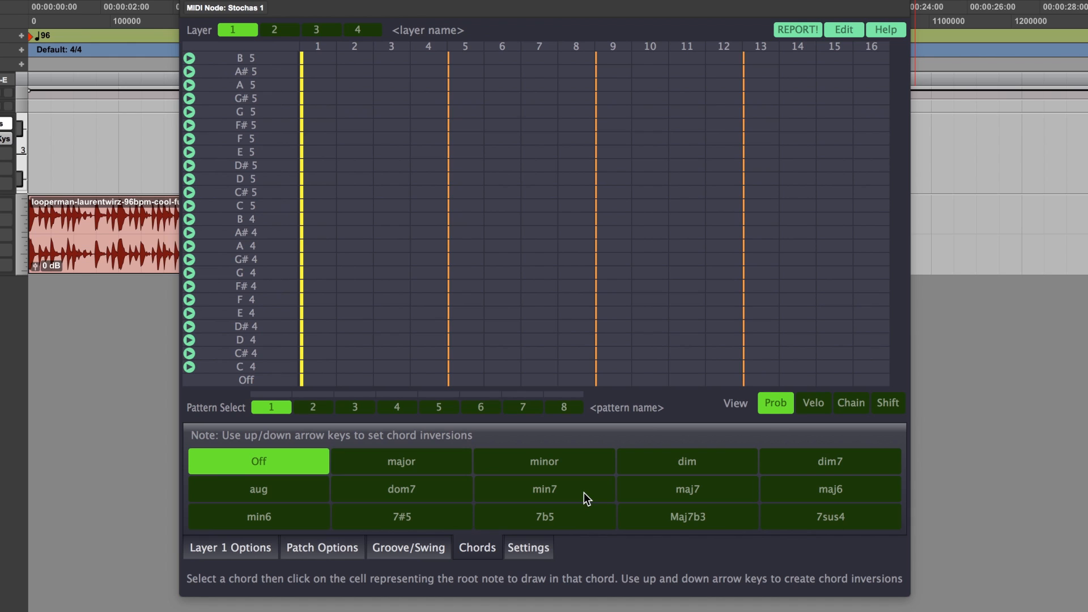
- Place min7 chords rooted on C5, inverted down twice, at steps 1 and 2, holding the second chord through step 4
click(570, 495)
click(371, 307)
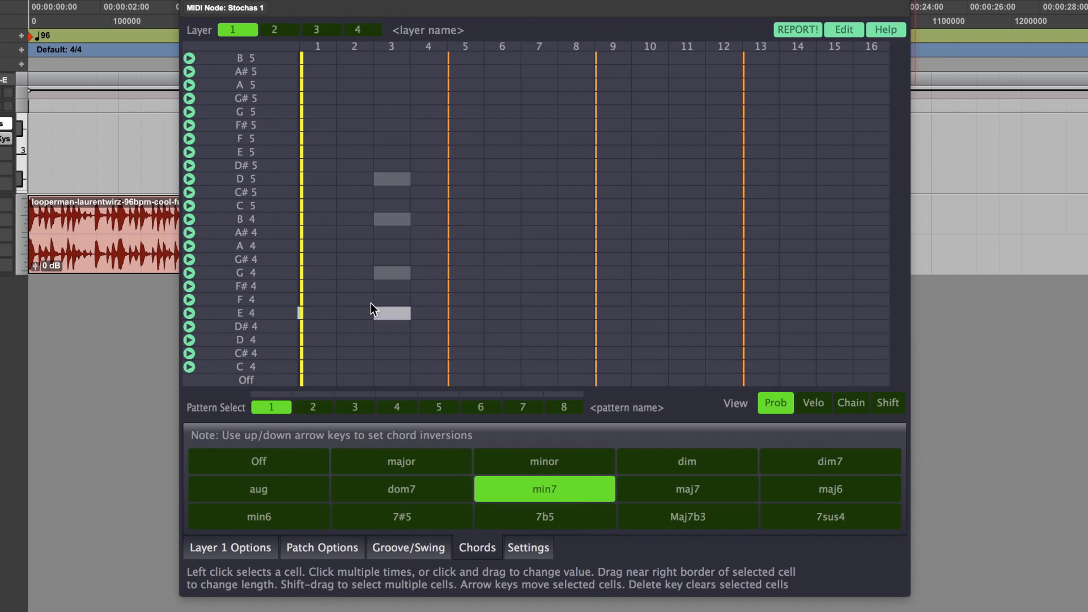
drag(372, 304, 330, 268)
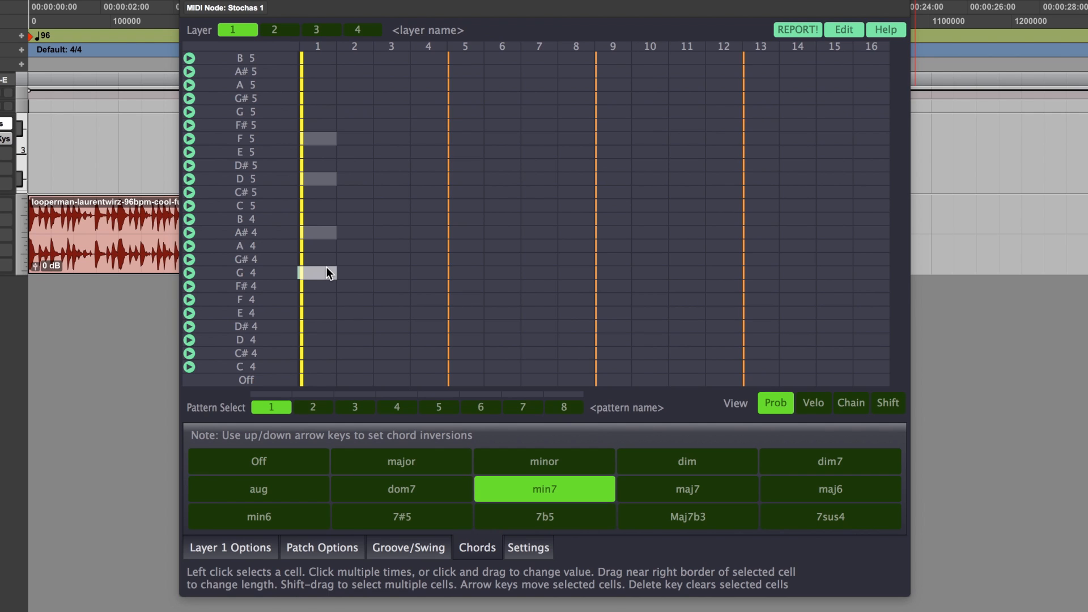
key(Down)
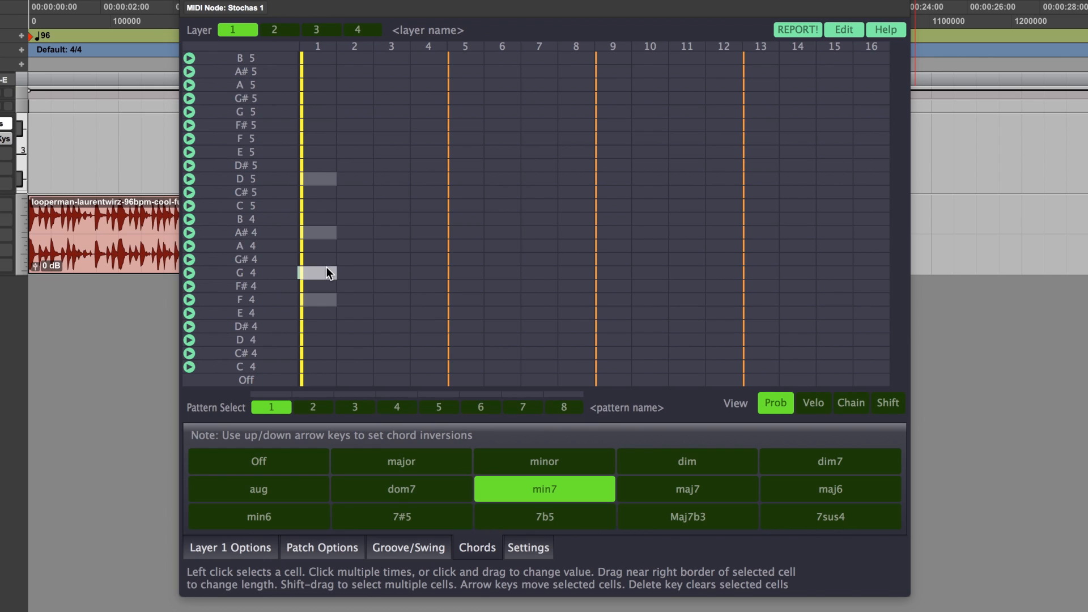
drag(327, 267, 324, 246)
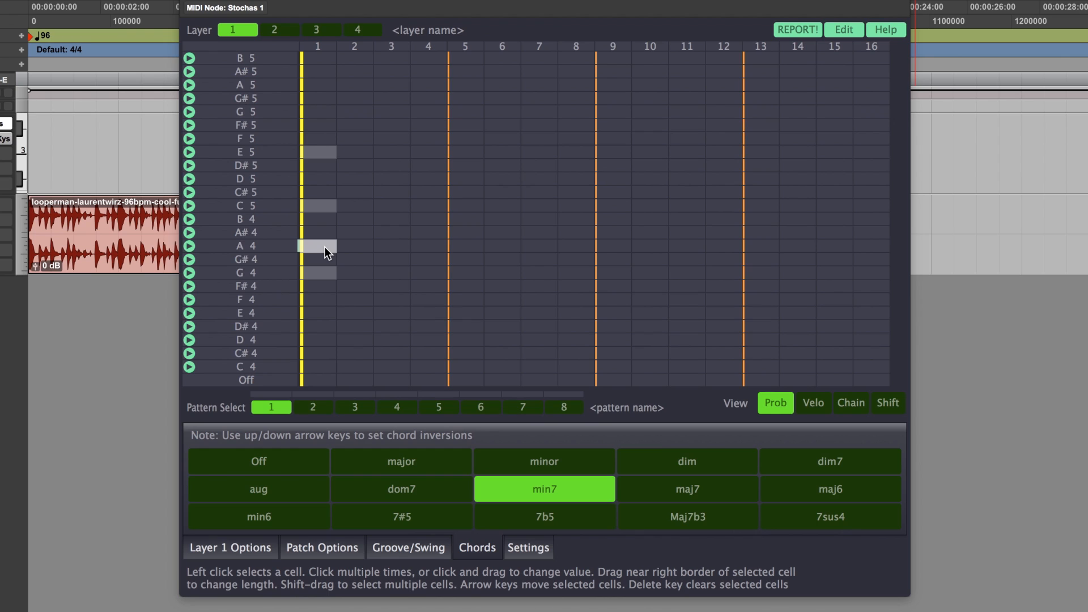
key(Down)
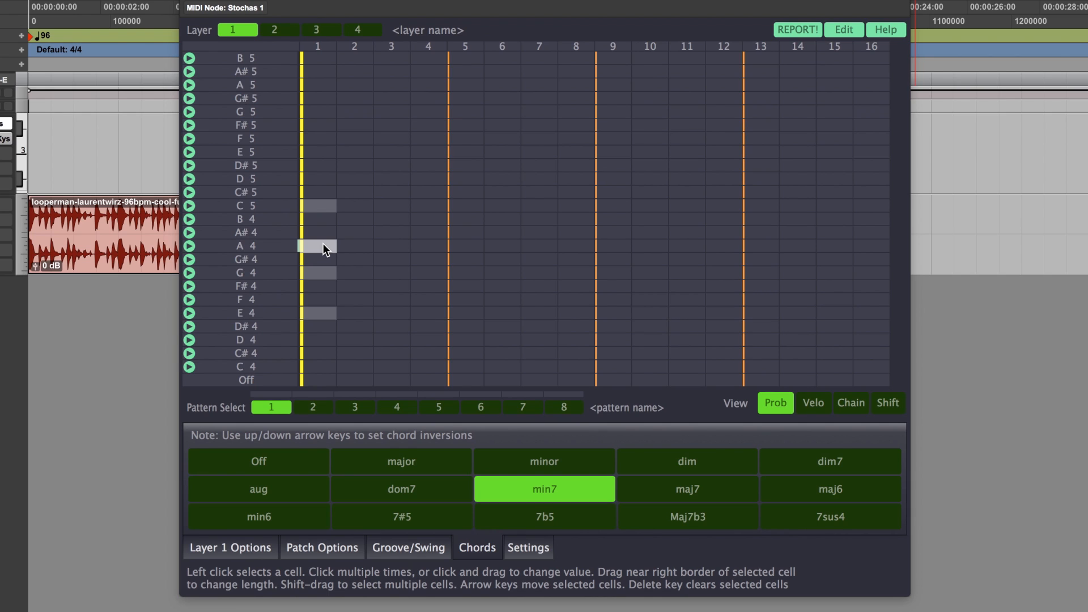
drag(323, 244, 327, 206)
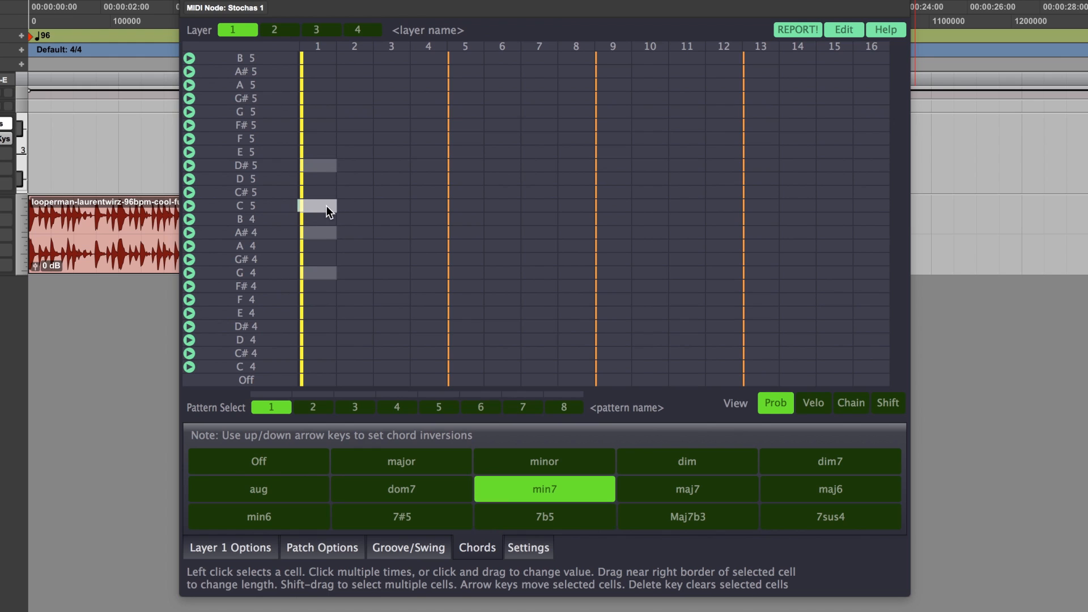
click(362, 209)
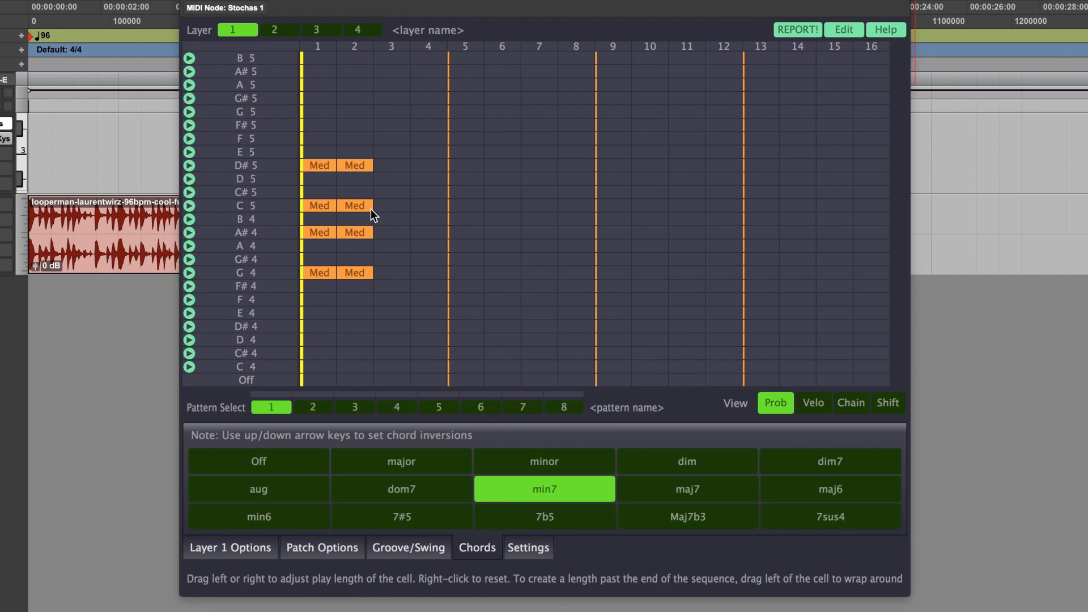
drag(437, 213, 452, 219)
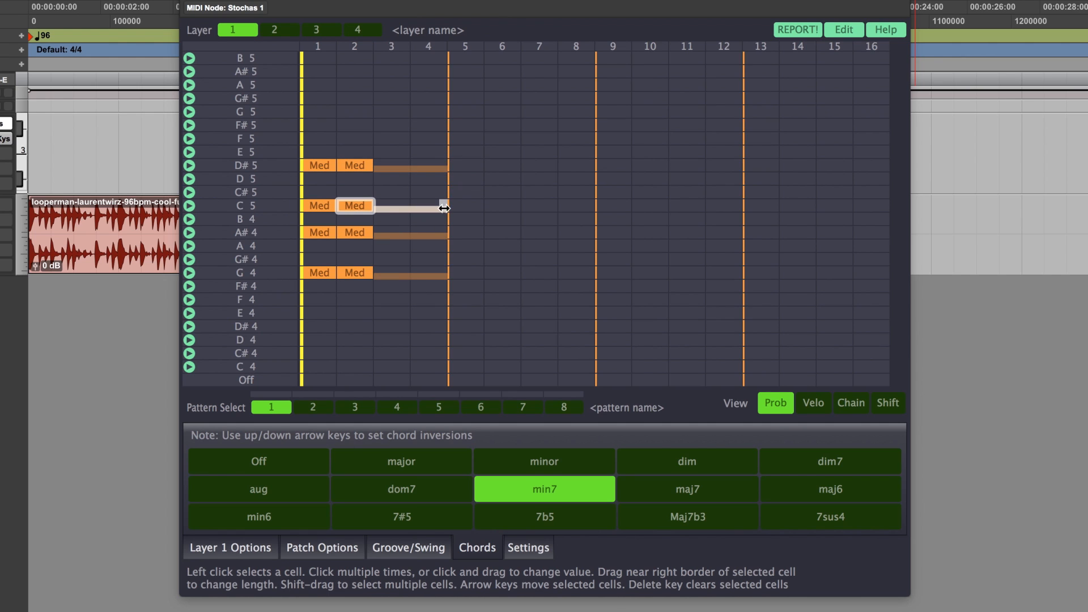
click(352, 205)
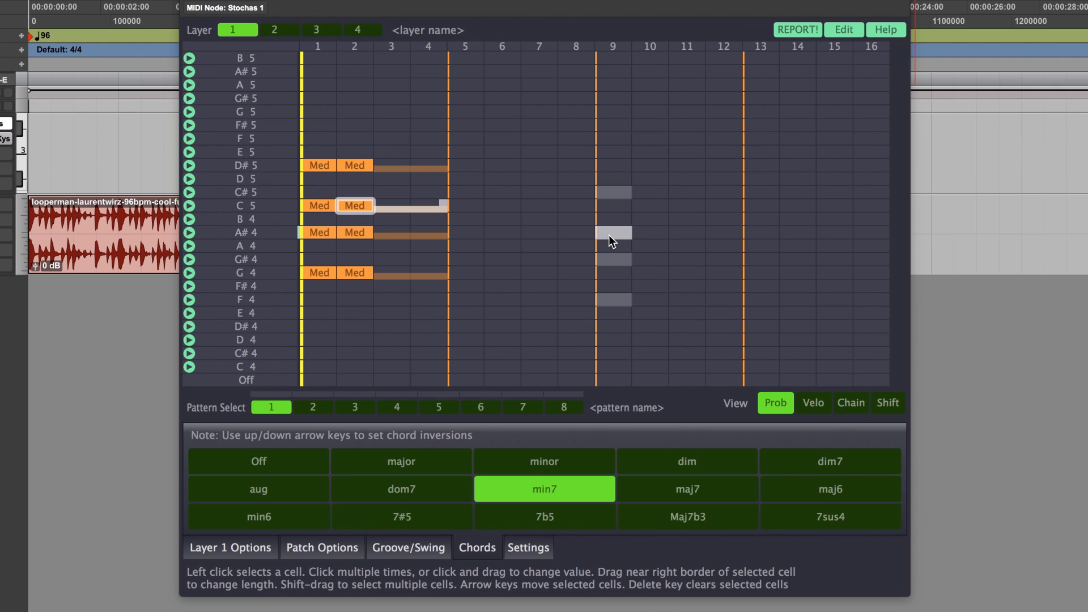
- Add the same inverted min7 chord rooted on A#4 at steps 9 and 10, holding the second through step 12
click(609, 234)
click(645, 236)
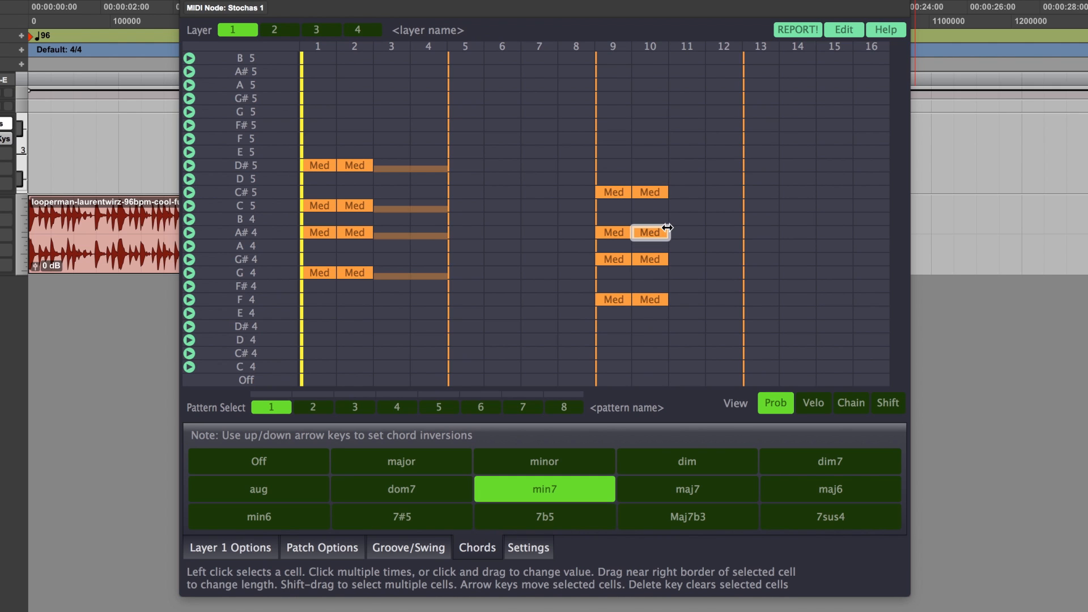
drag(740, 234, 742, 234)
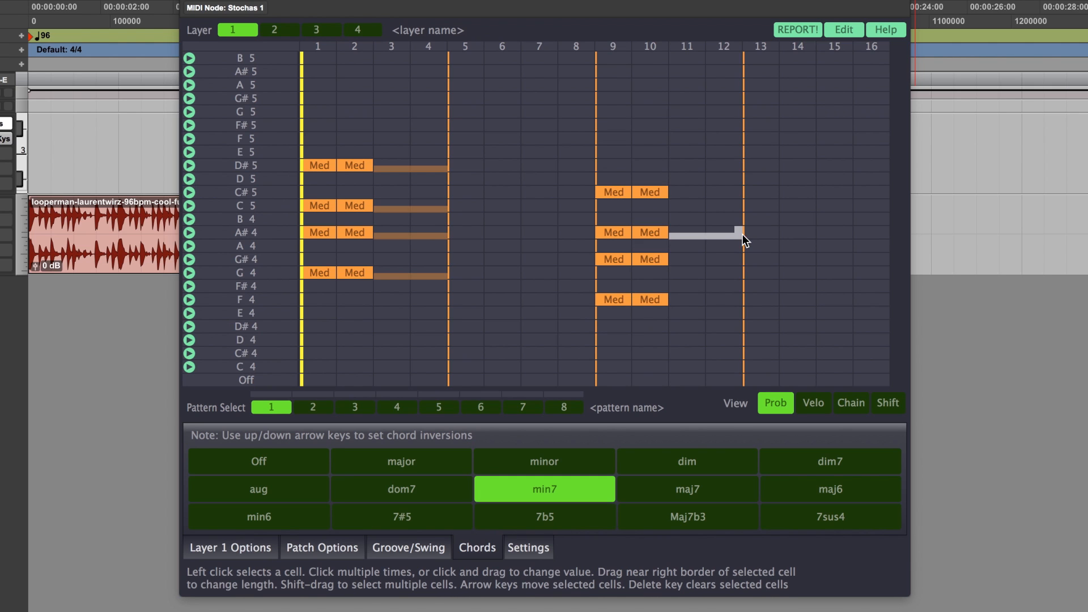
- Add maj7 chords rooted on B4, inverted down twice, at steps 5 and 6, holding the second through step 8
click(708, 489)
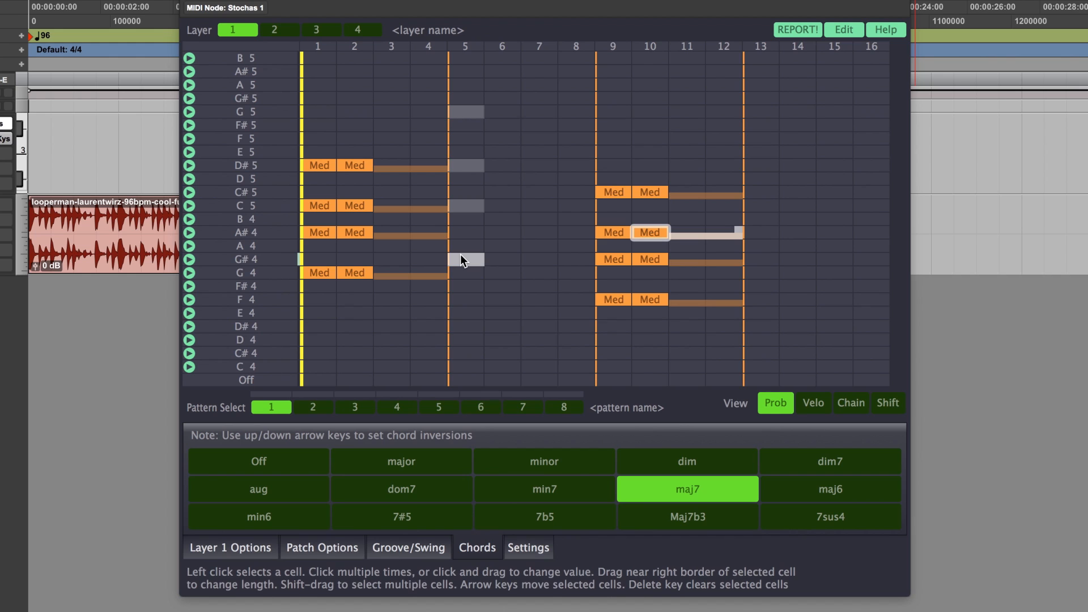
key(Down)
key(Down)
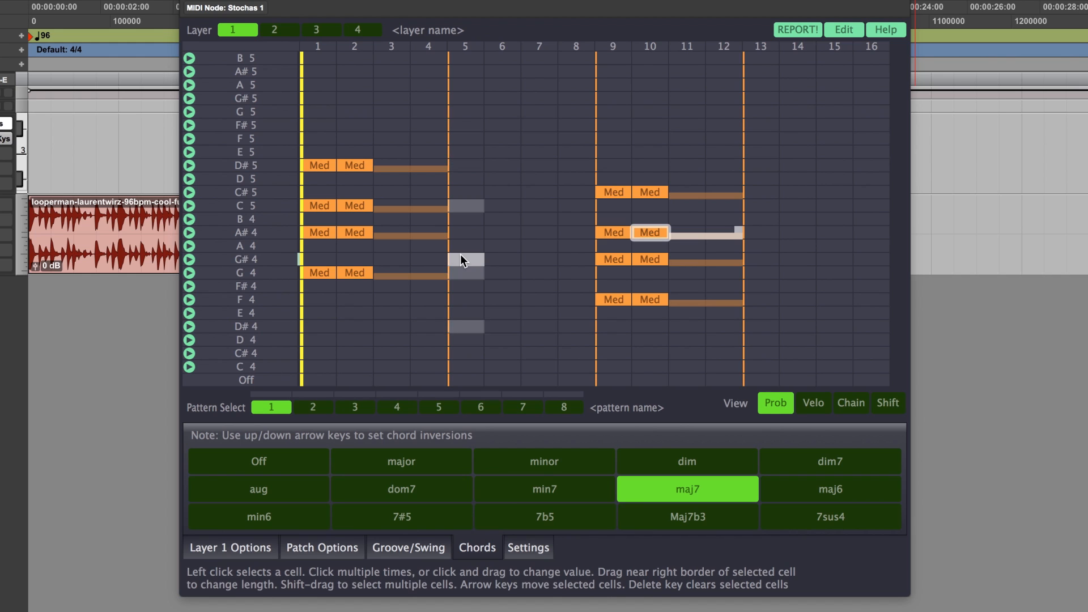
click(460, 222)
click(496, 222)
drag(515, 219, 598, 225)
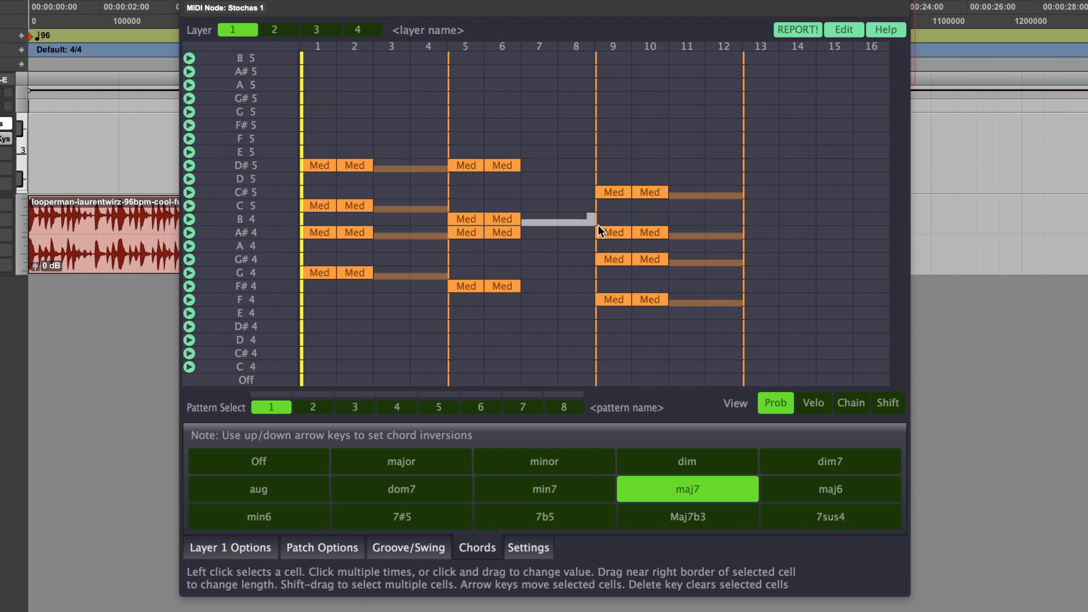
- Add inverted maj7 chords rooted on A4 at steps 13 and 14, the second held through step 16, and audition the pattern
click(767, 246)
click(797, 247)
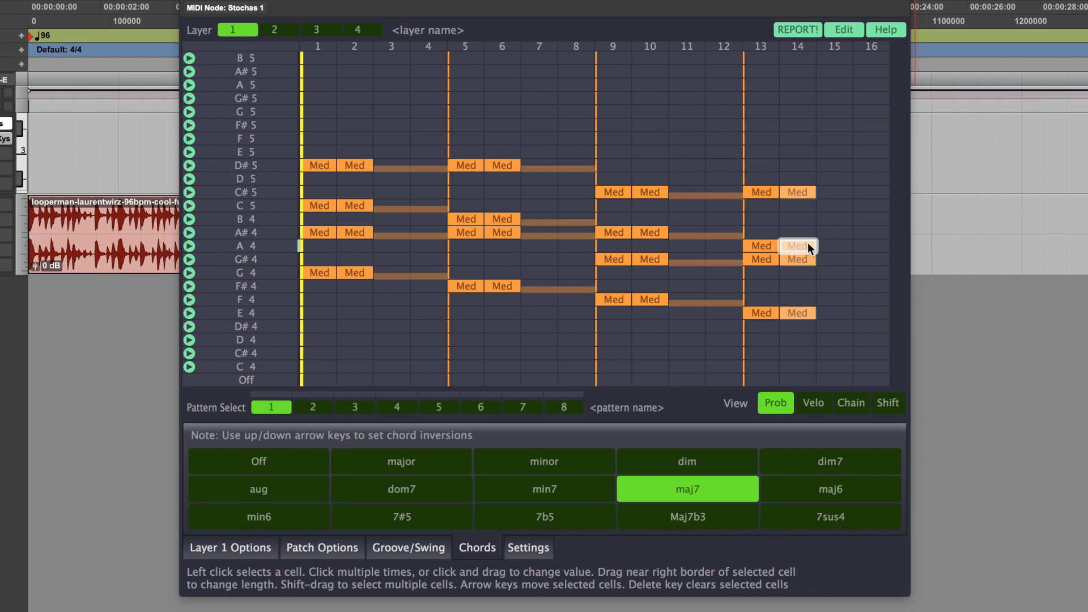
drag(814, 245, 891, 238)
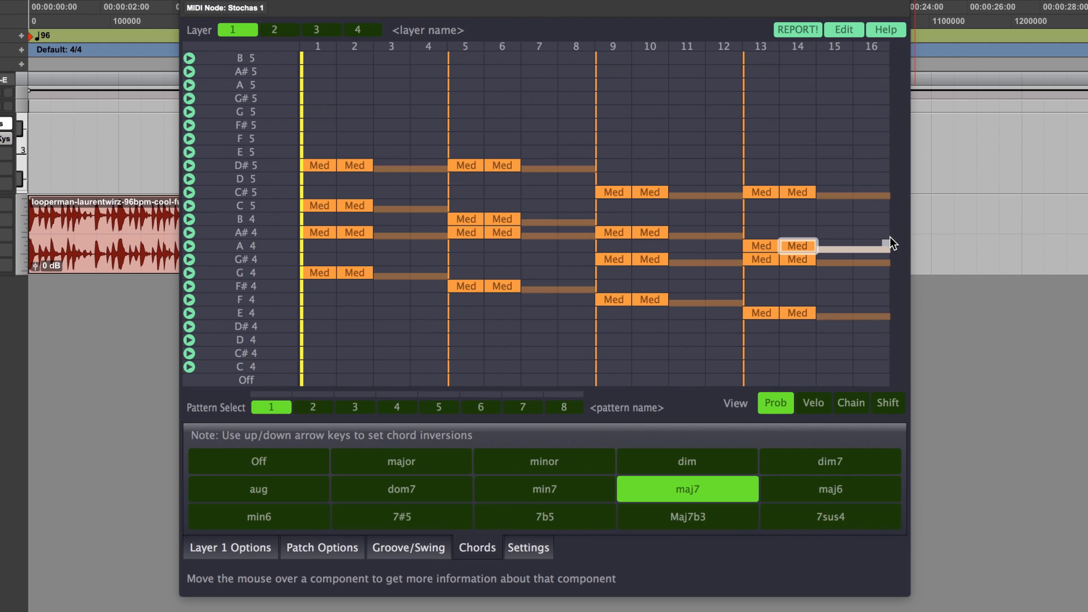
key(space)
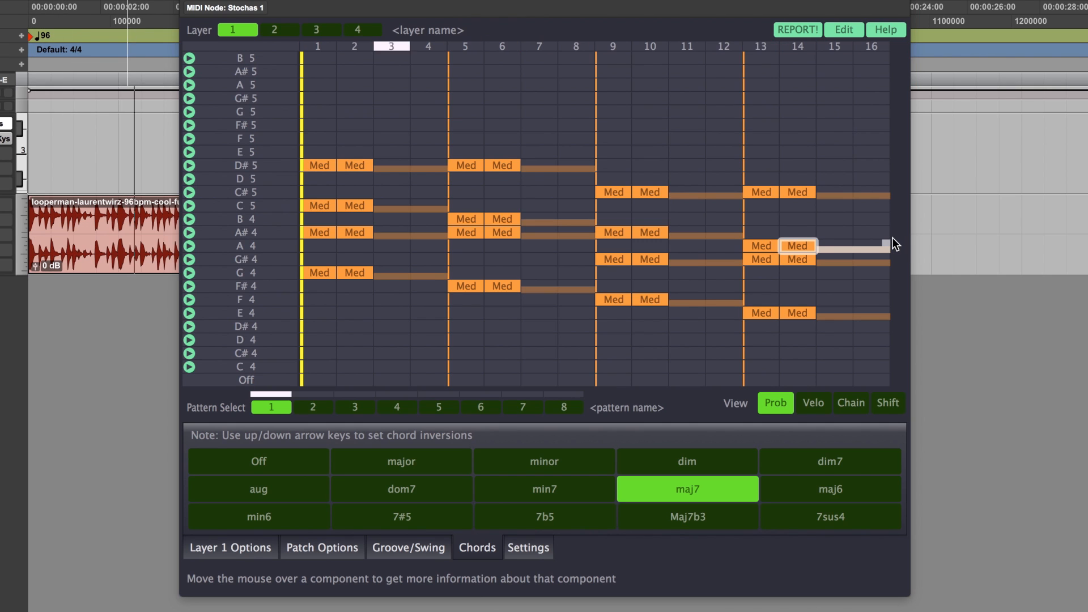
key(space)
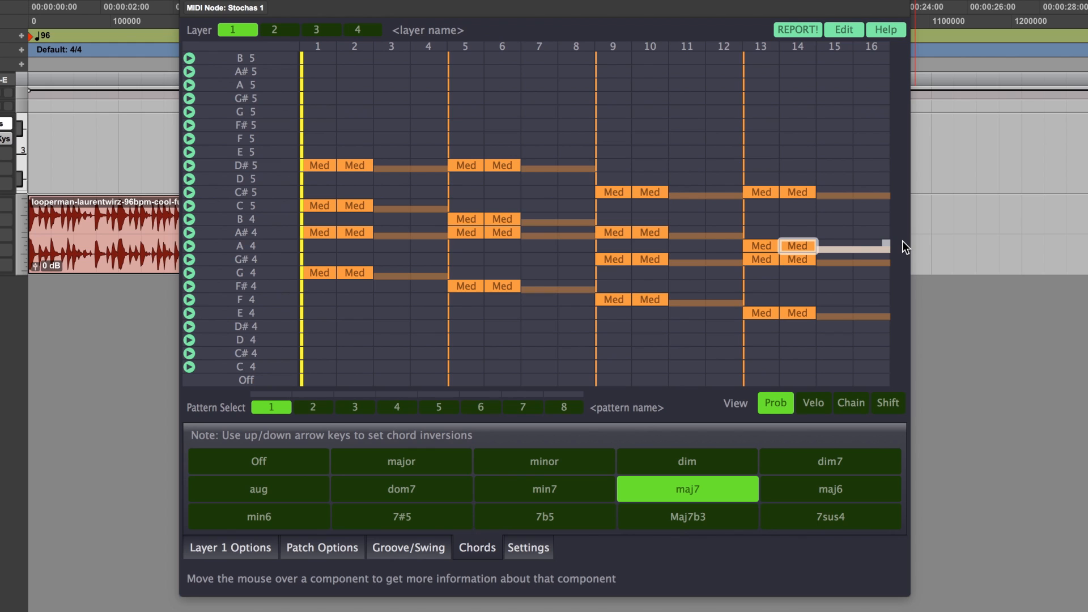
- Switch layer 1's probability mode to Poly and audition the pattern
click(250, 551)
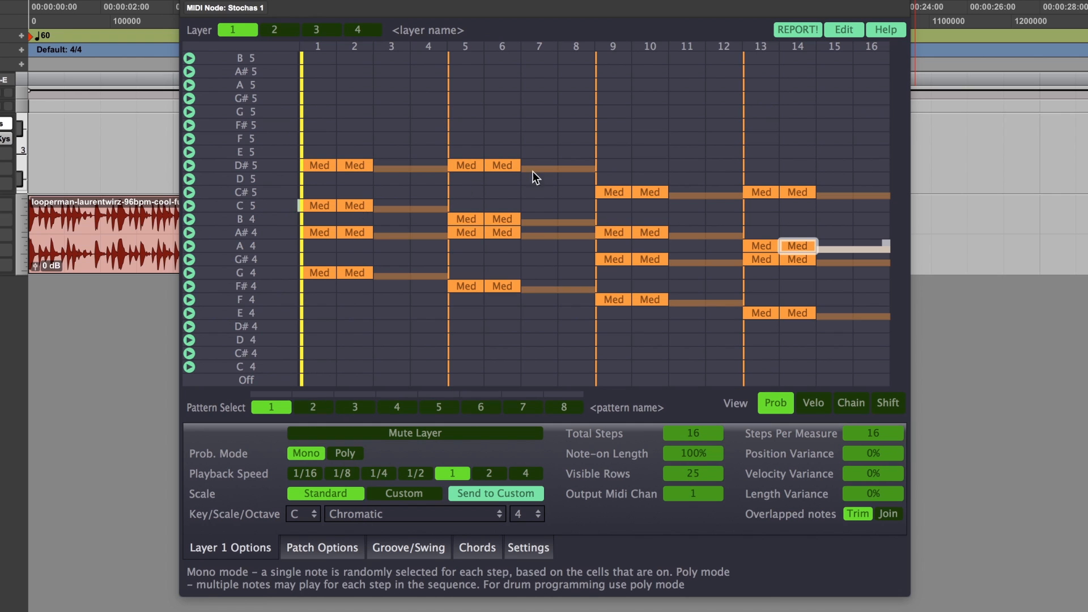
click(347, 454)
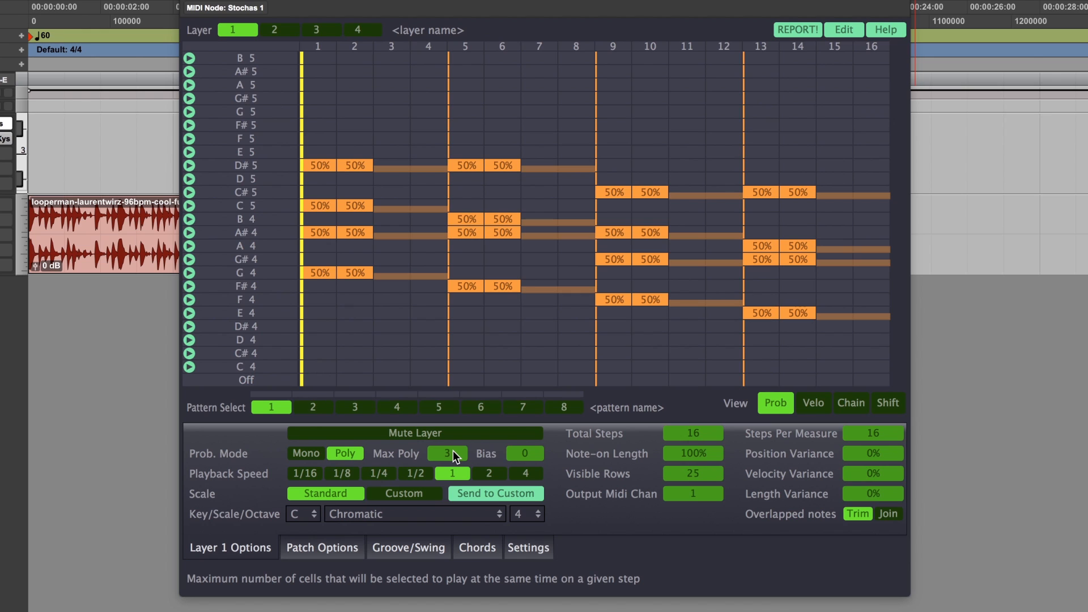
key(space)
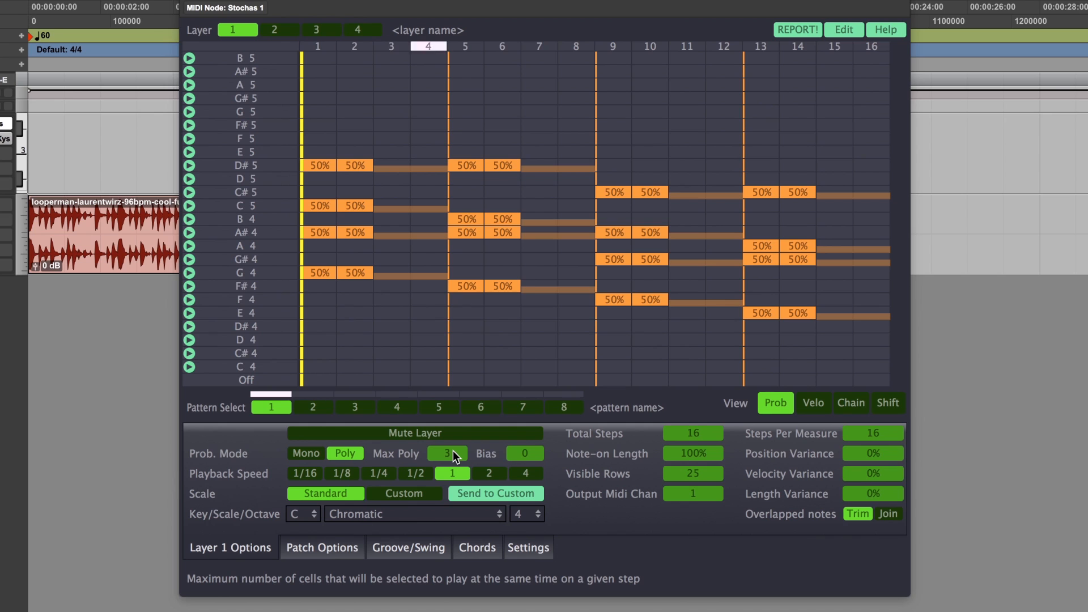
key(space)
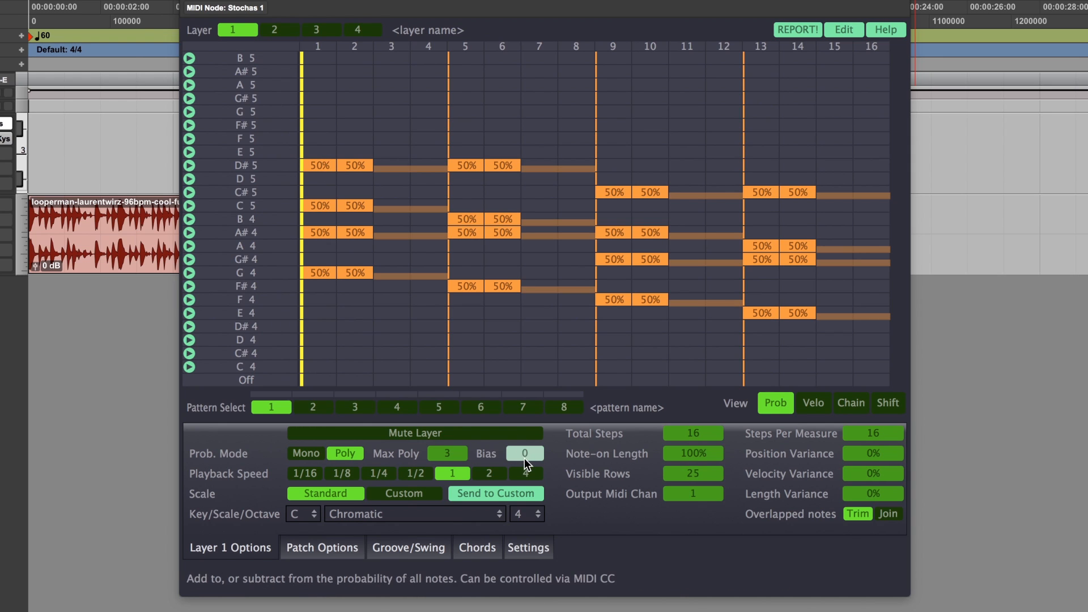
- Raise layer 1's probability bias to 99 and audition the pattern
drag(525, 458, 516, 134)
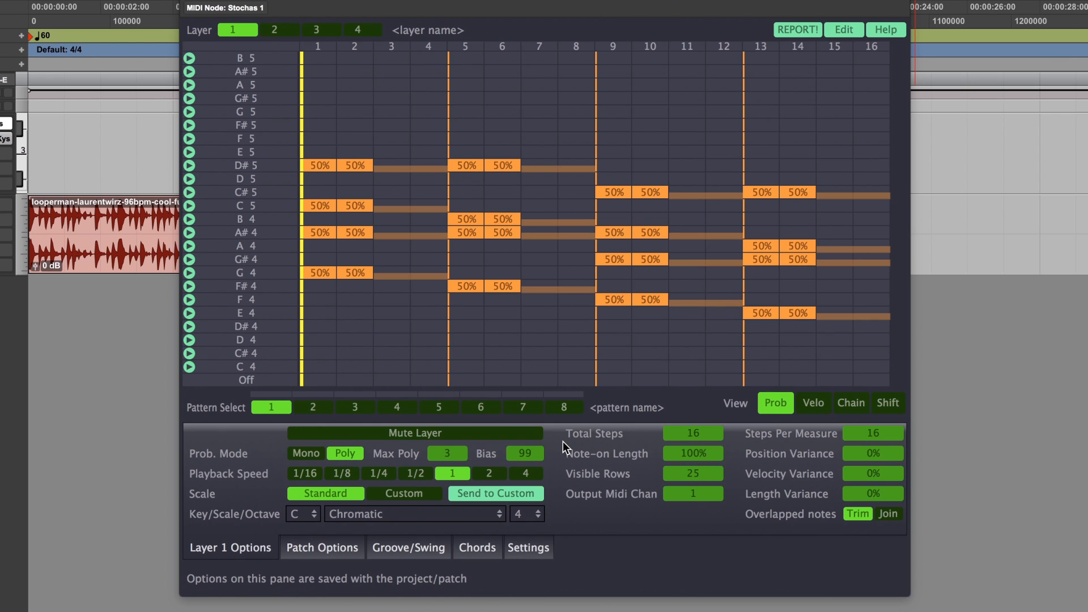
key(space)
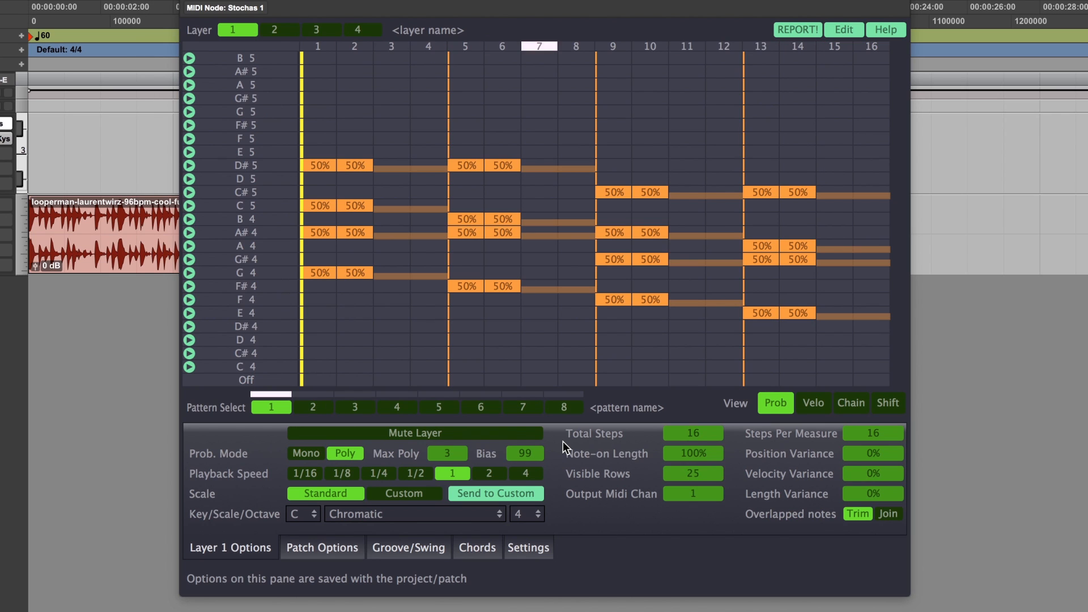
key(space)
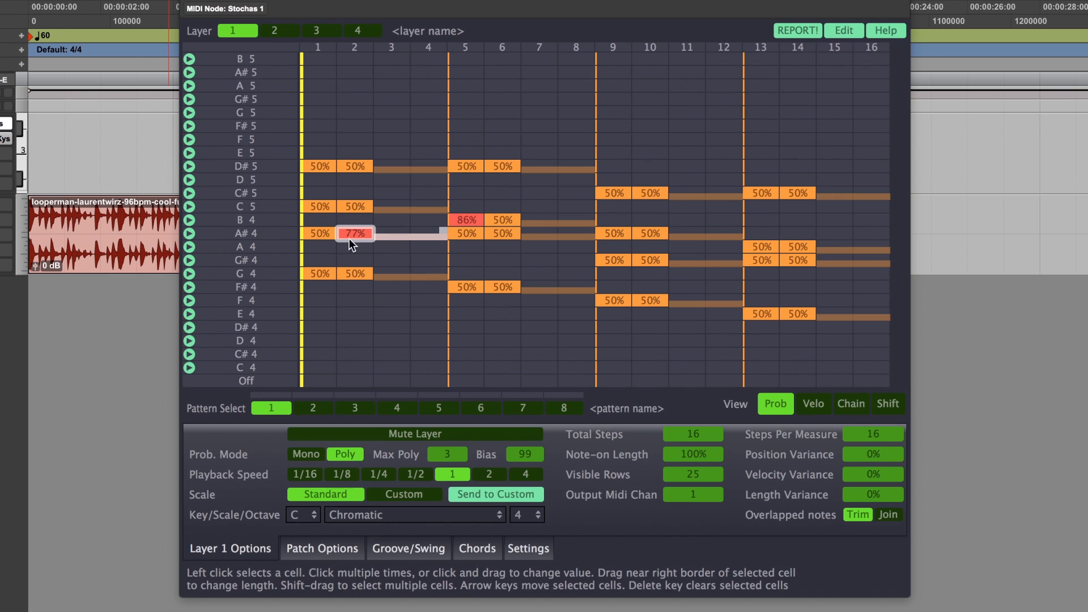
- Set the G4 cell at step 2 to 12% probability and the F#4 cells at steps 5 and 6 to On
drag(360, 272, 360, 398)
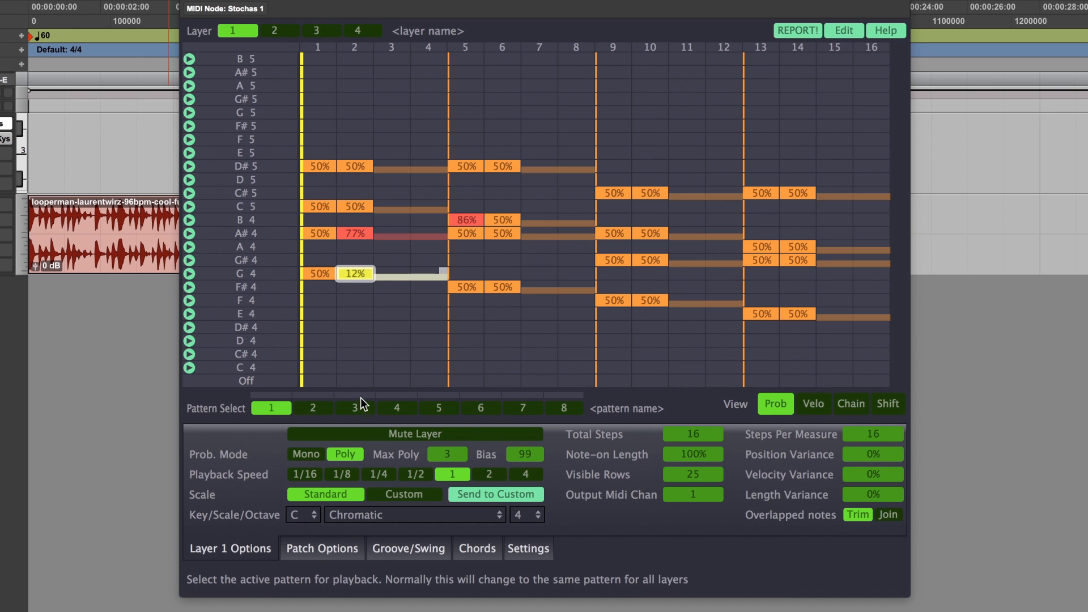
drag(470, 290, 480, 69)
drag(505, 287, 505, 96)
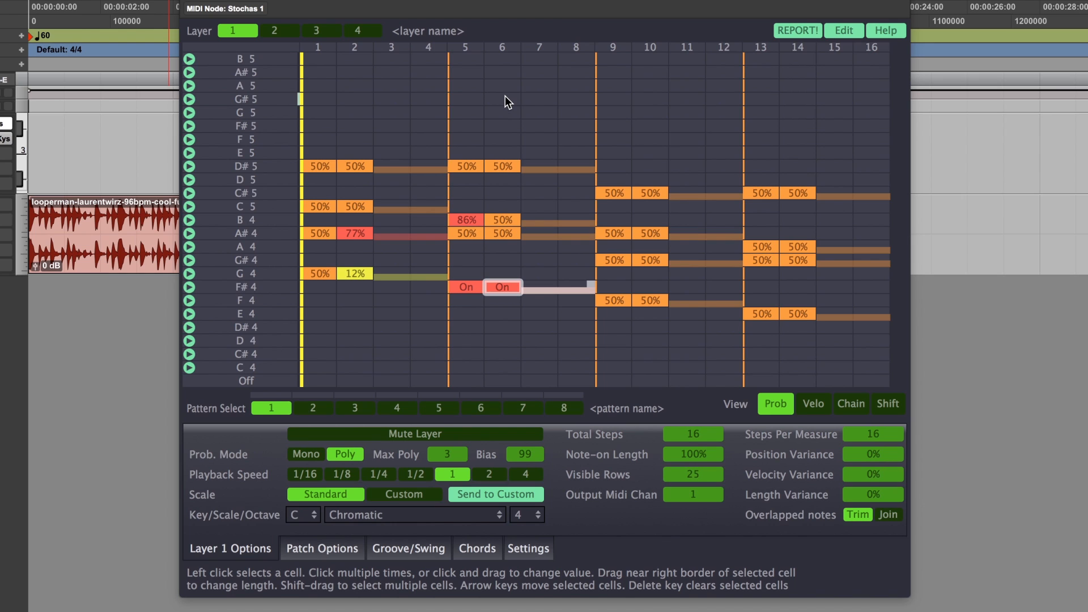
- Set the probability of the G4 cells at steps 1 and 2 to On
drag(357, 274, 348, 40)
drag(360, 271, 355, 122)
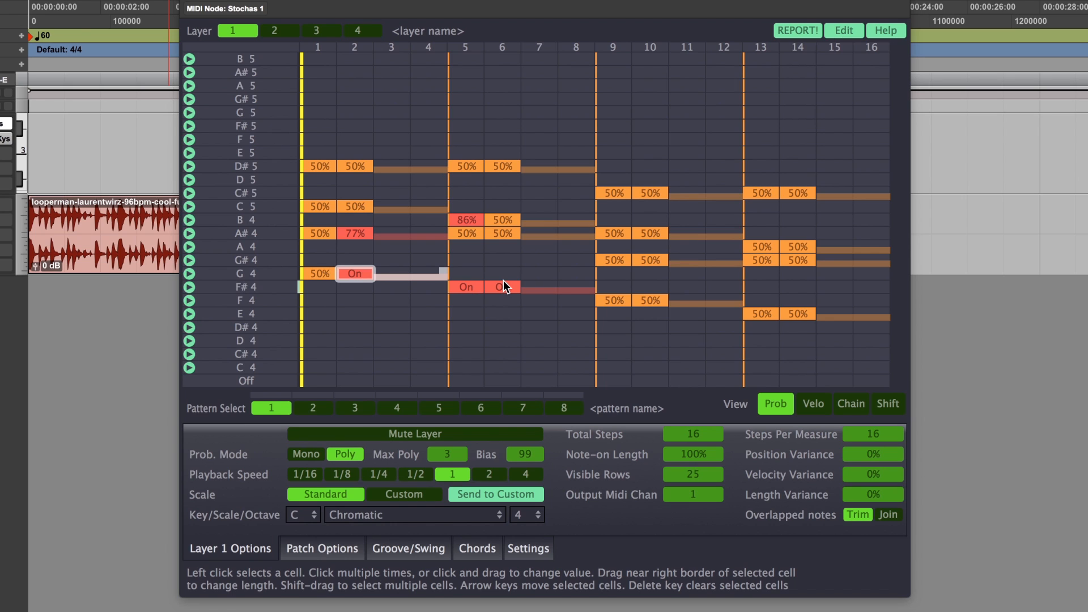
click(326, 273)
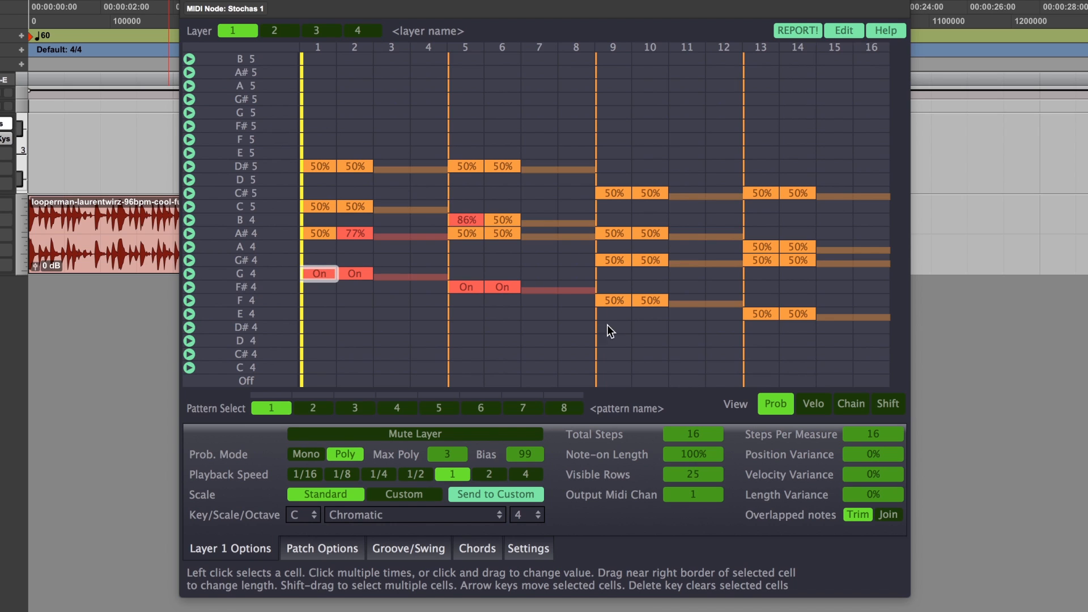
- Set the F4 cells at steps 9 and 10 and the E4 cells at steps 13 and 14 to On, and start playback
click(615, 300)
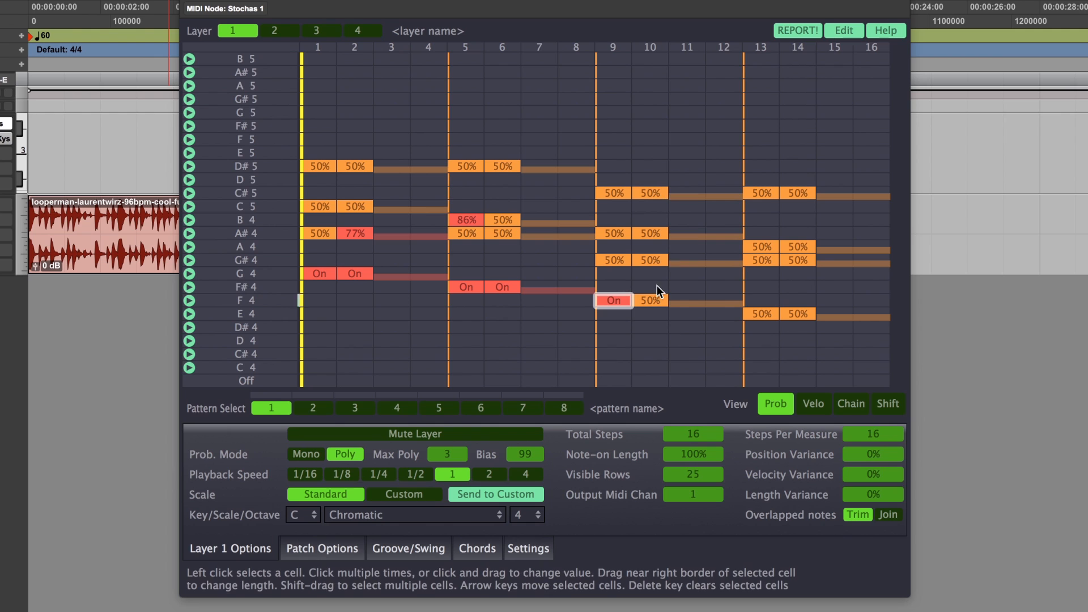
click(650, 300)
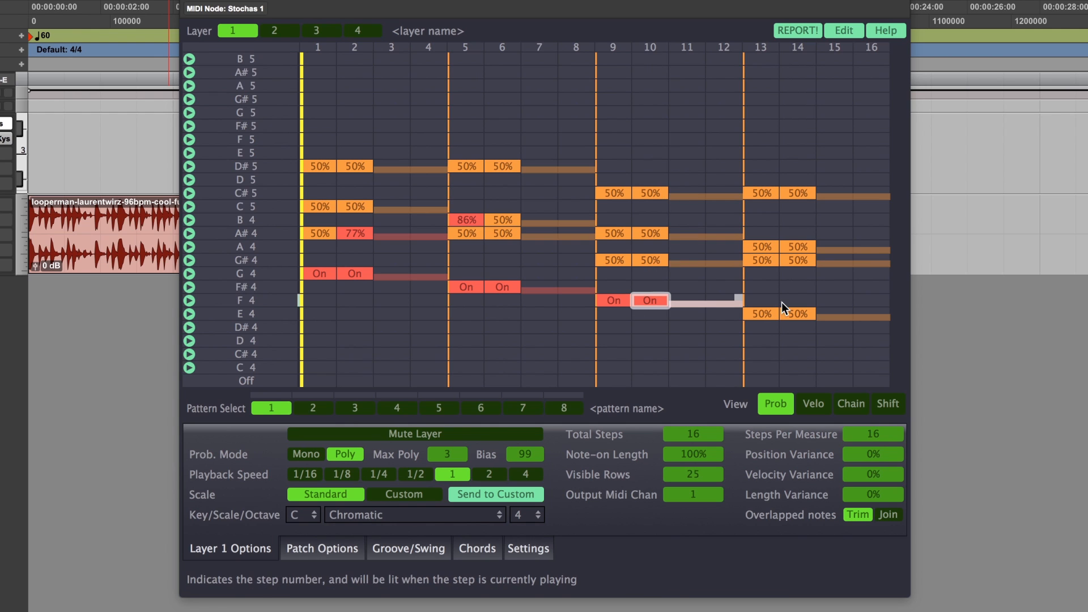
click(763, 313)
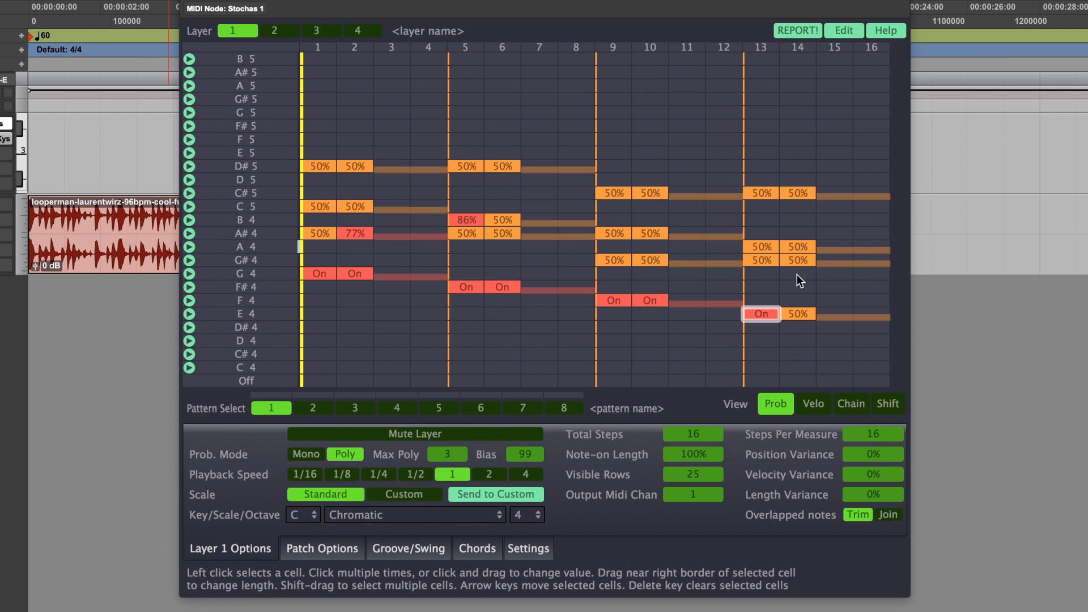
click(798, 313)
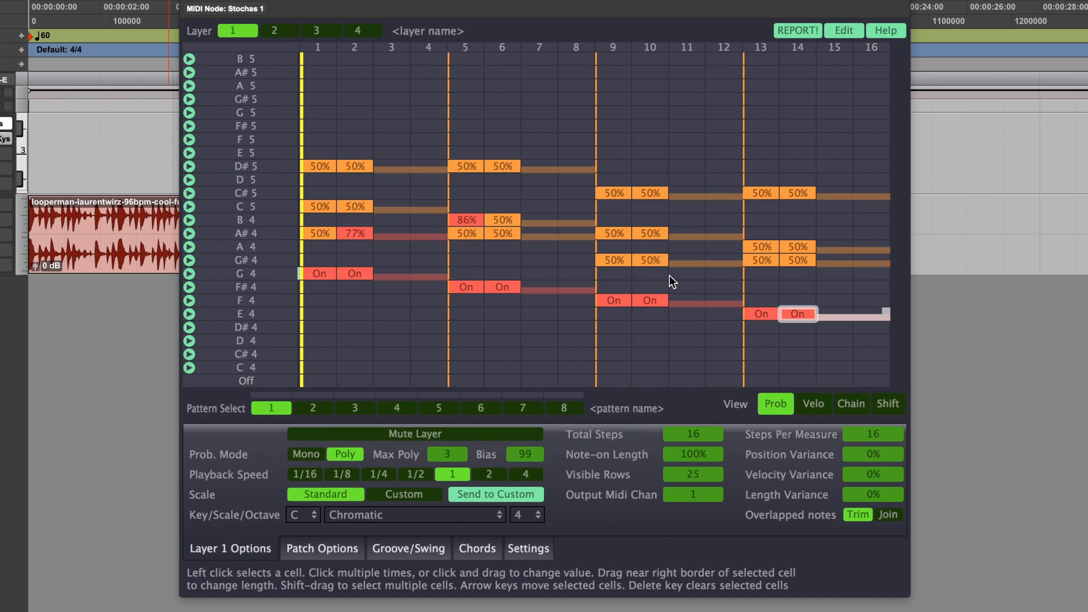
key(space)
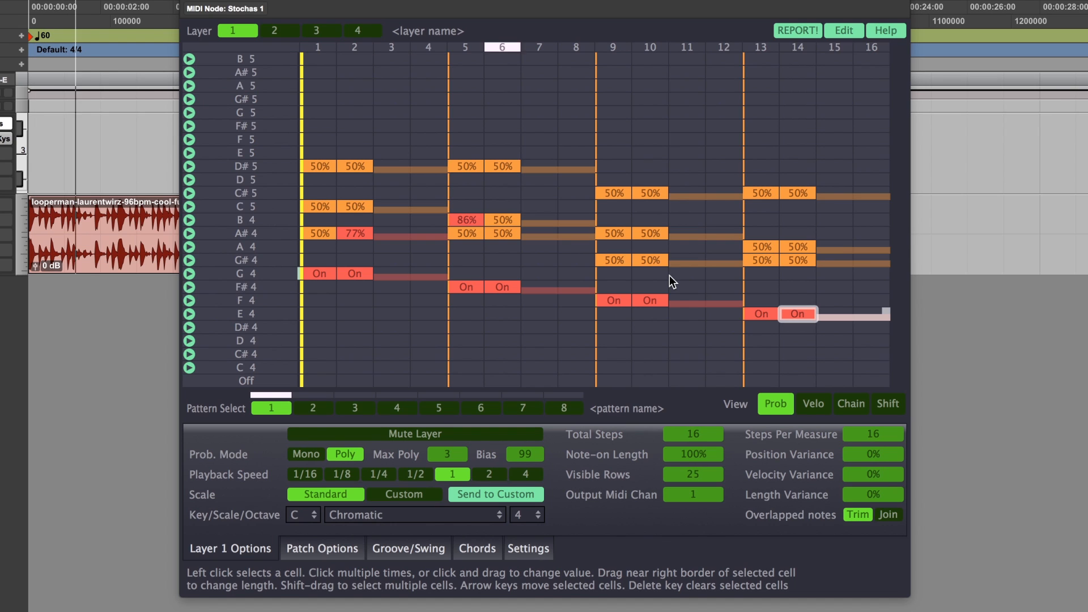